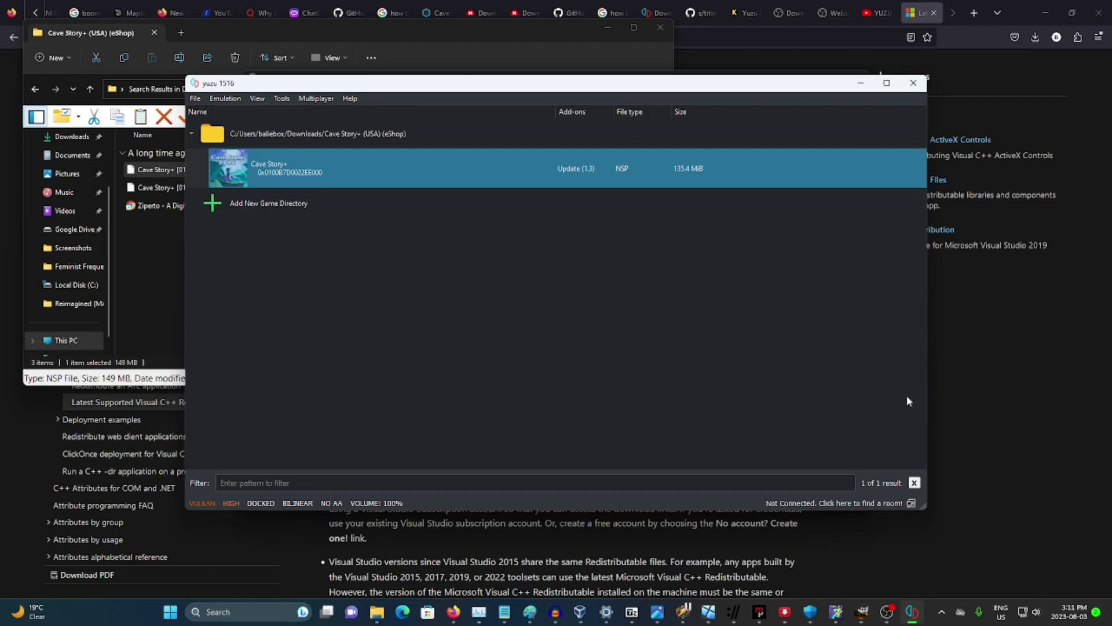
- Run the newly downloaded VC_redist.x64 installer from Firefox's downloads list
left_click(1059, 386)
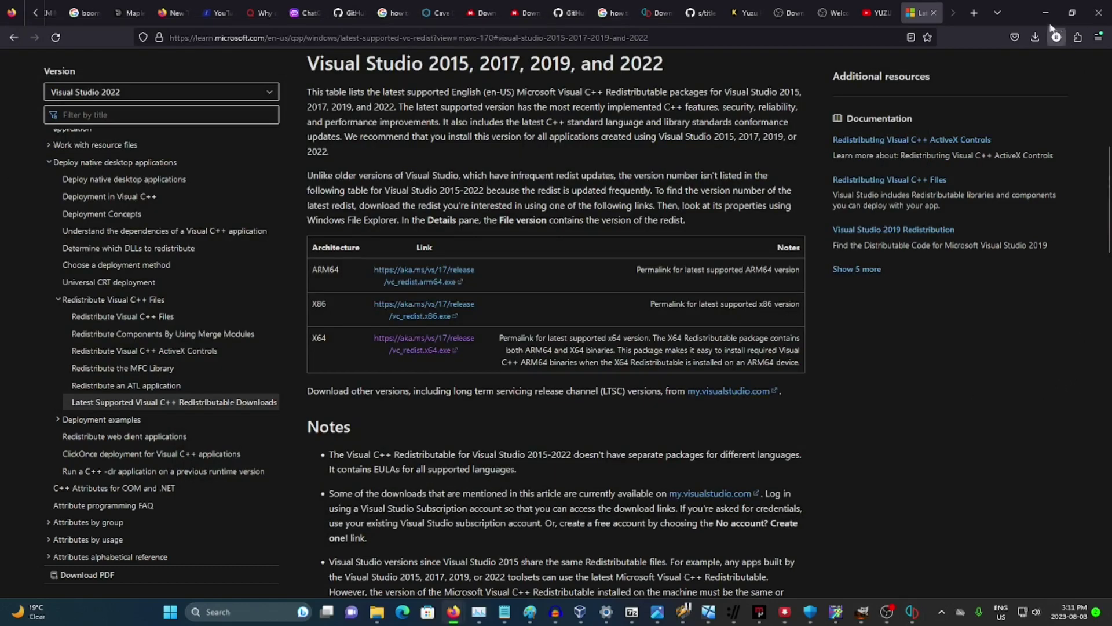
left_click(1035, 38)
left_click(1033, 63)
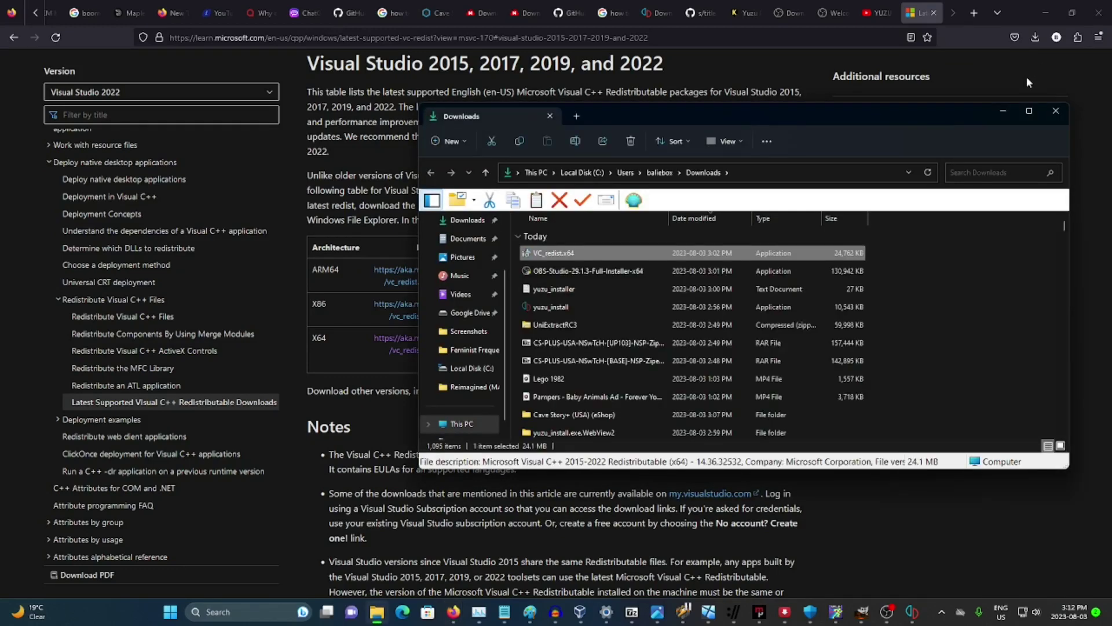
scroll(956, 310, "down", 1)
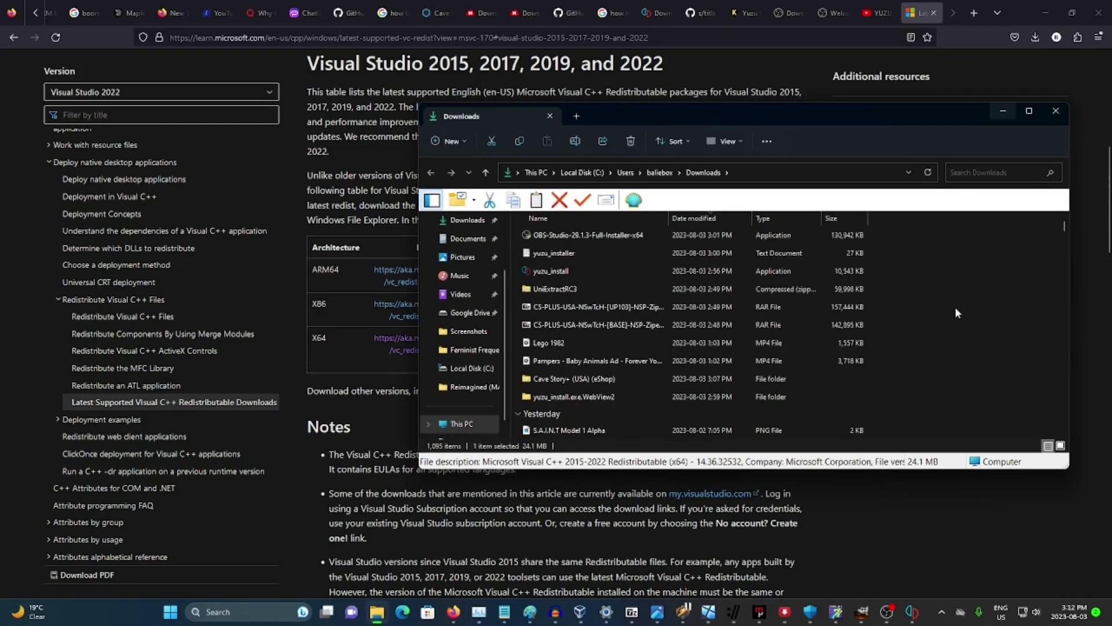
scroll(956, 313, "up", 1)
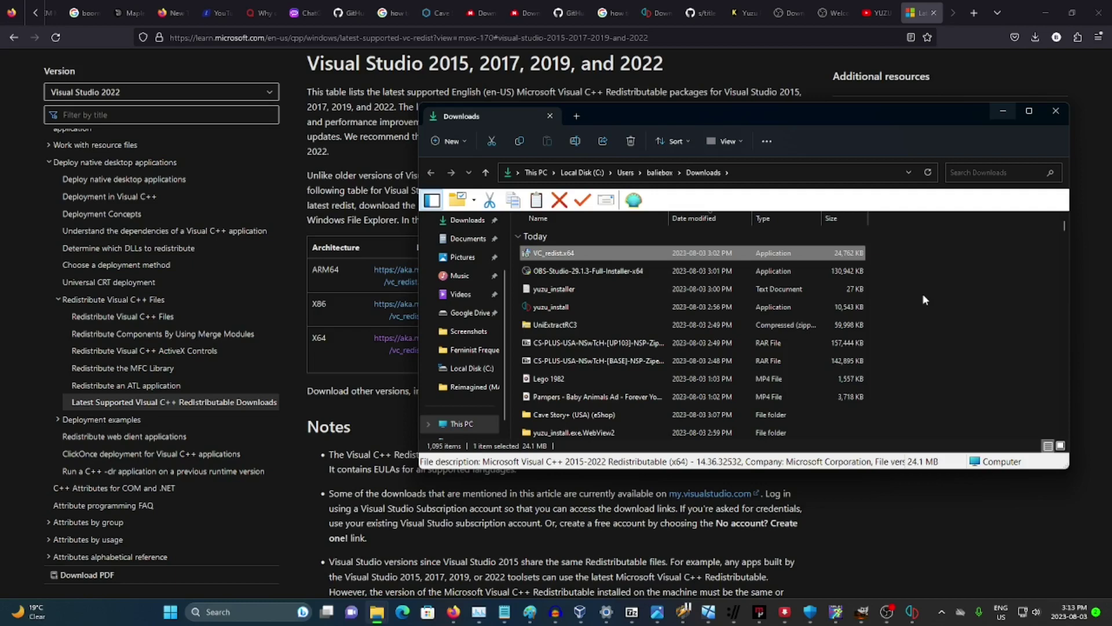
- Load the Cave Story+ v196608 NSP in yuzu and dismiss the bad KIP header error
mouse_move(911, 608)
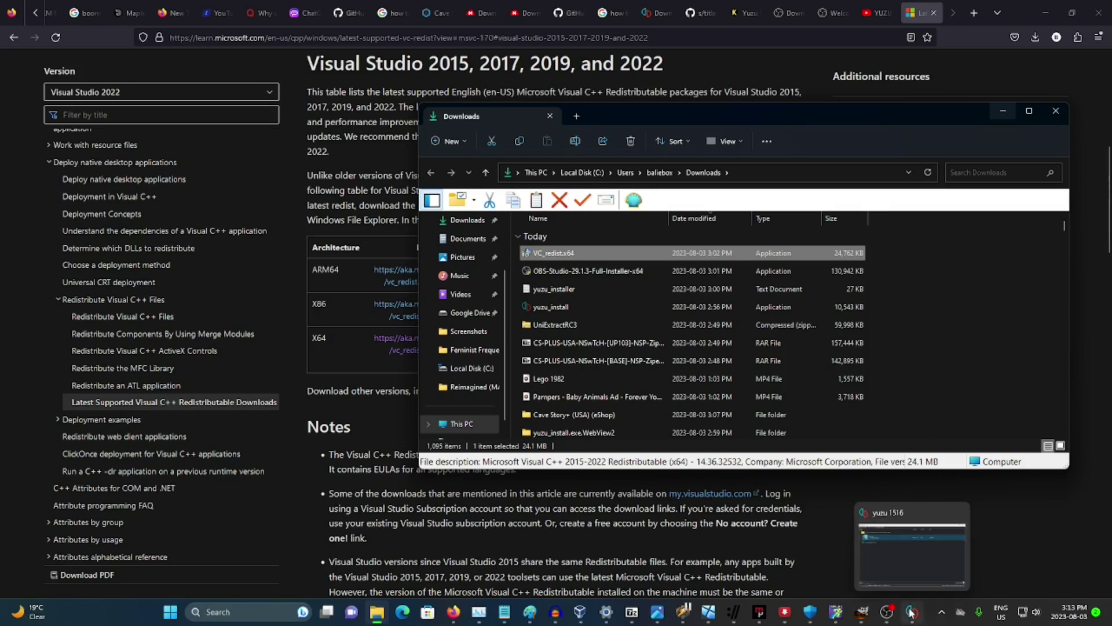
left_click(920, 587)
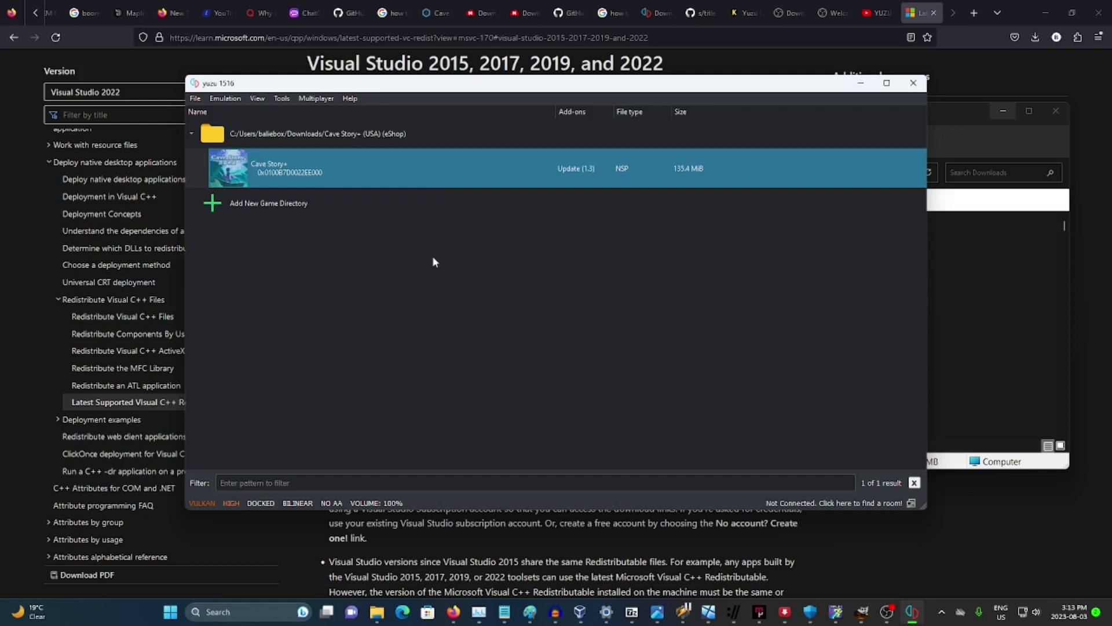
left_click(195, 98)
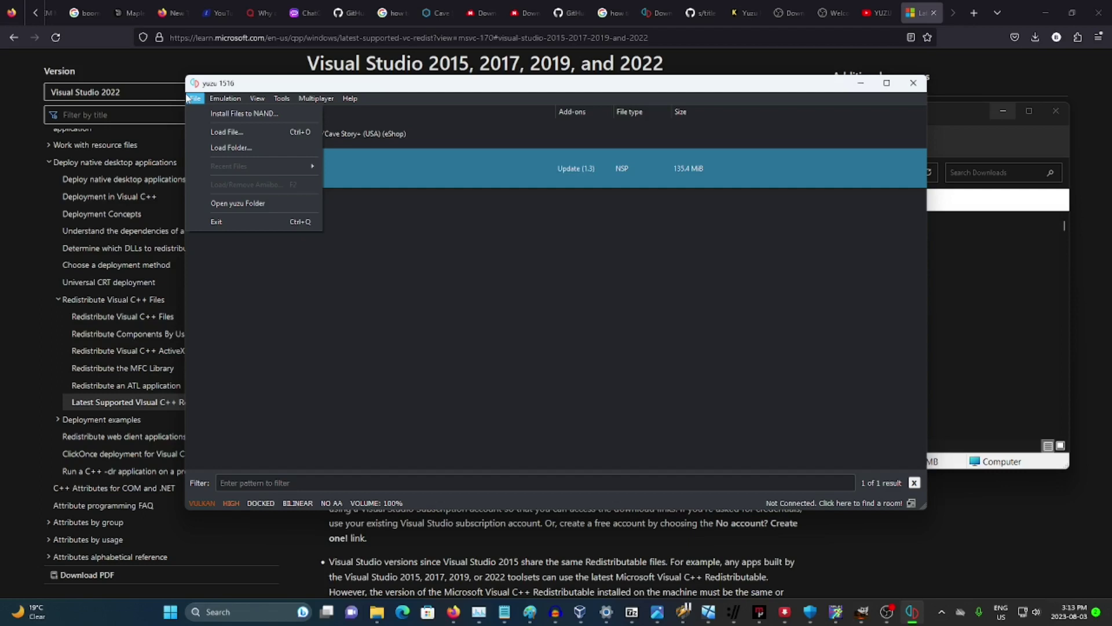
left_click(229, 132)
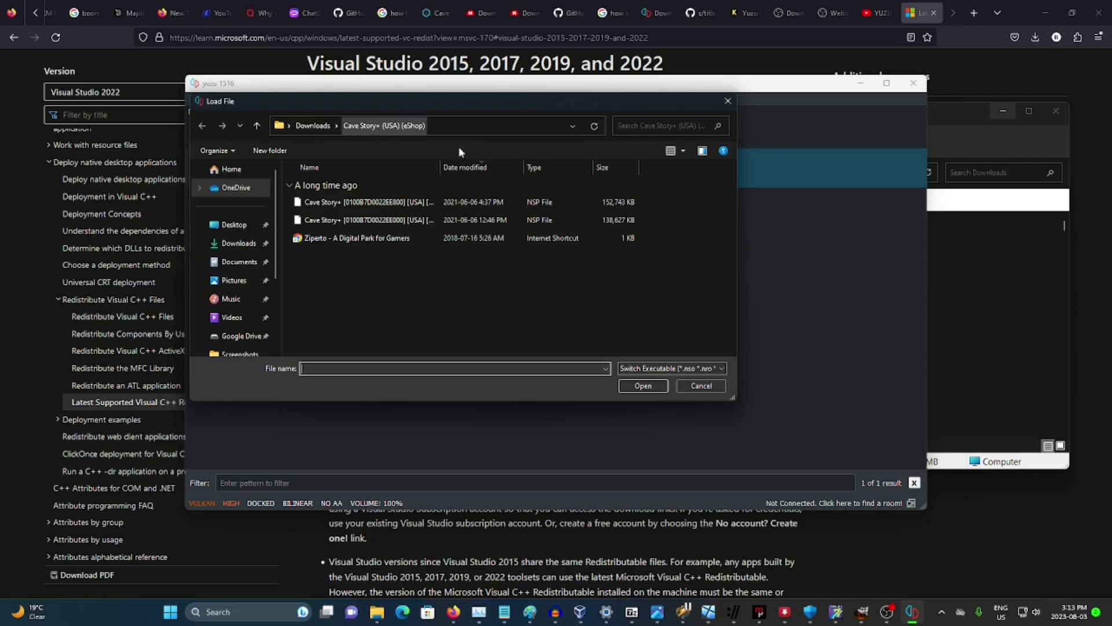
left_click_drag(441, 167, 562, 166)
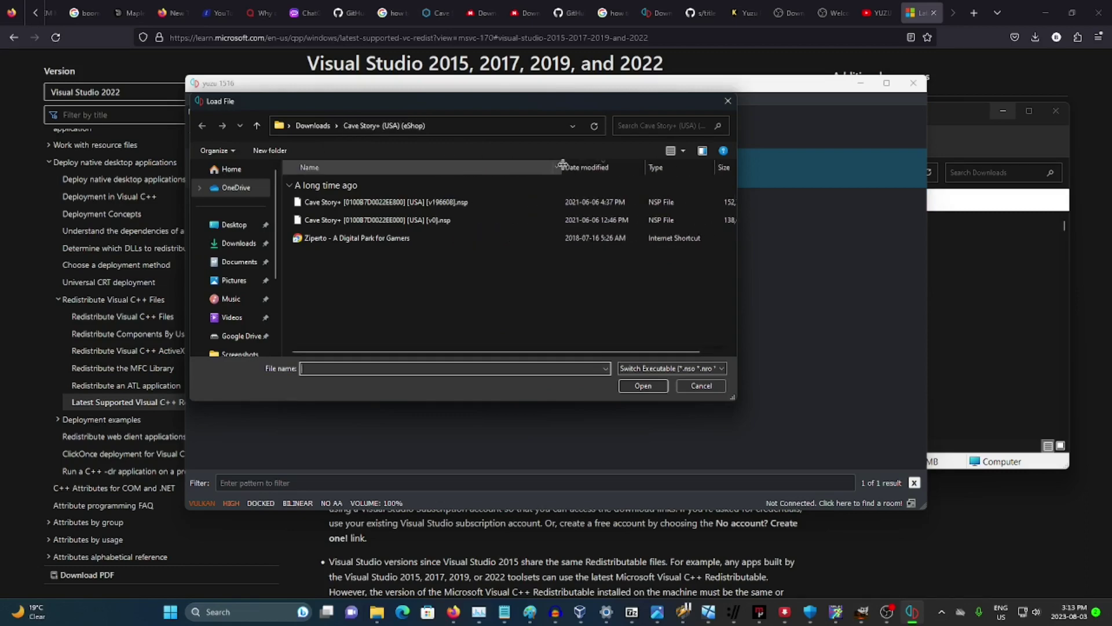
double_click(463, 201)
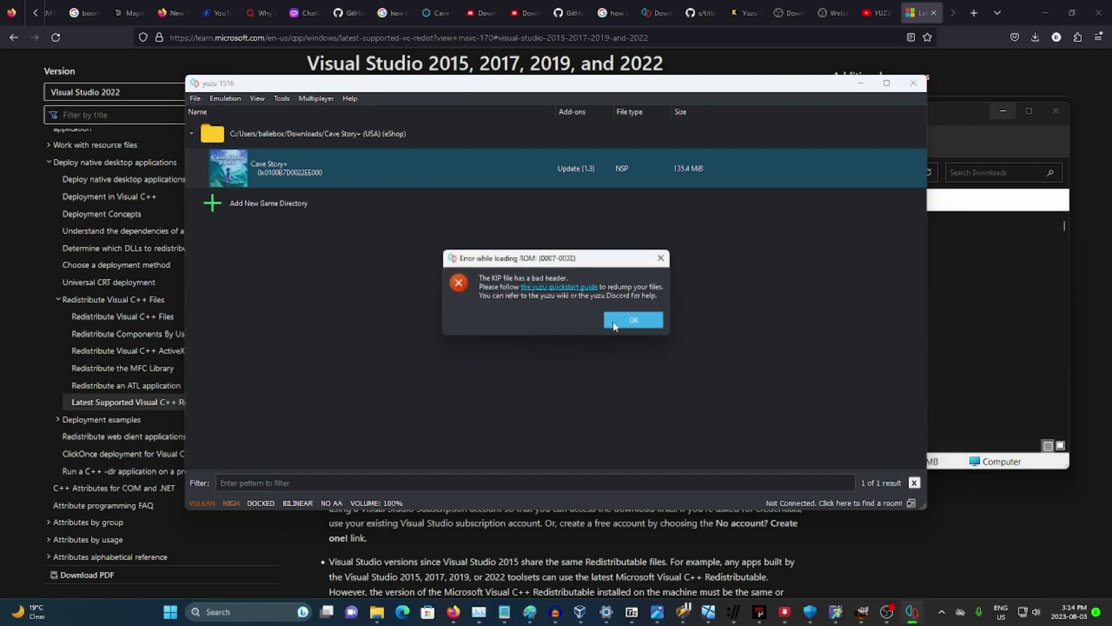
left_click(618, 320)
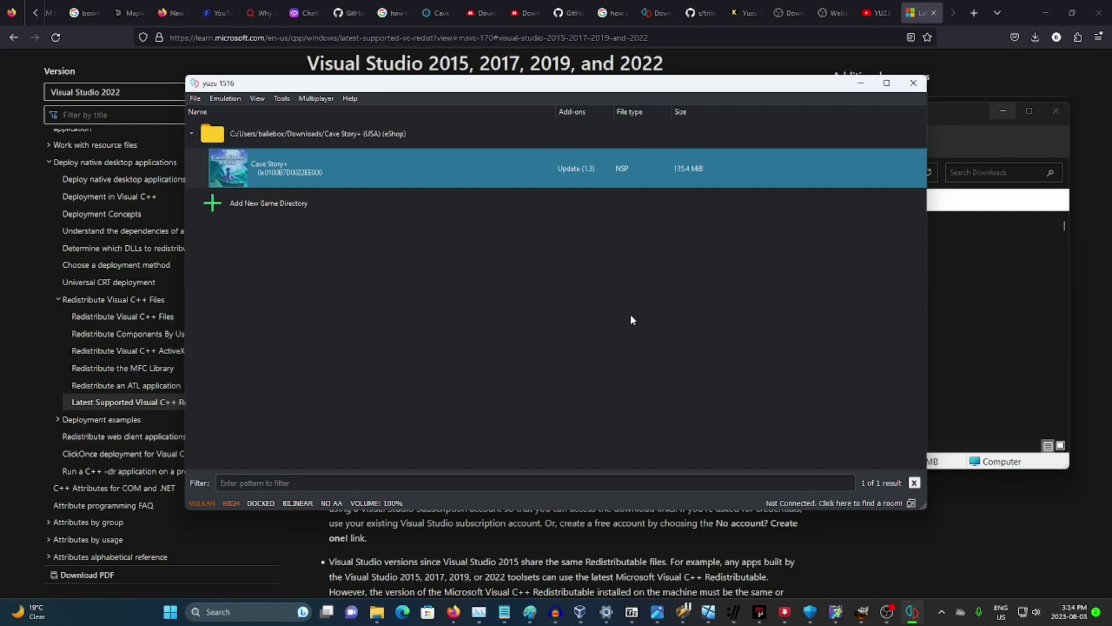
- Retry loading the first Cave Story+ NSP and dismiss the same header error
left_click(195, 99)
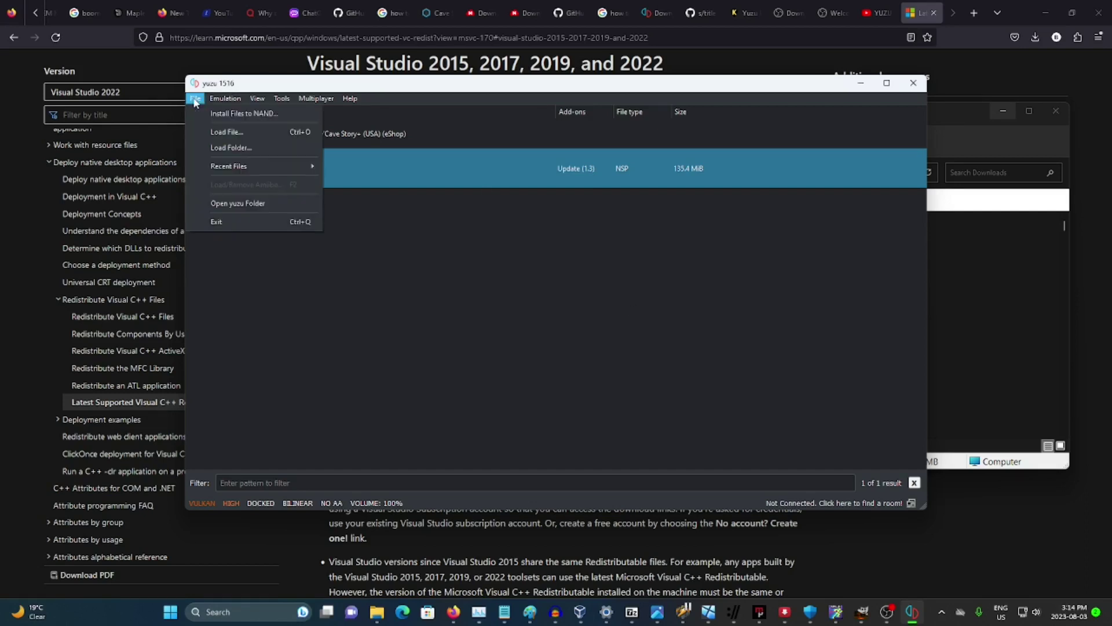
left_click(244, 132)
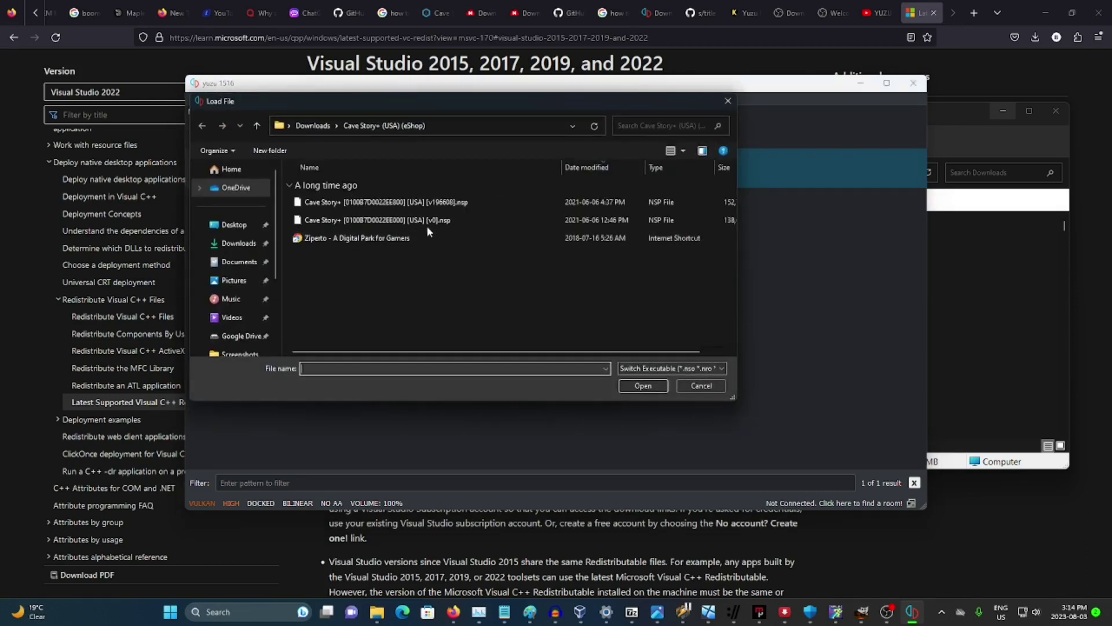
double_click(432, 203)
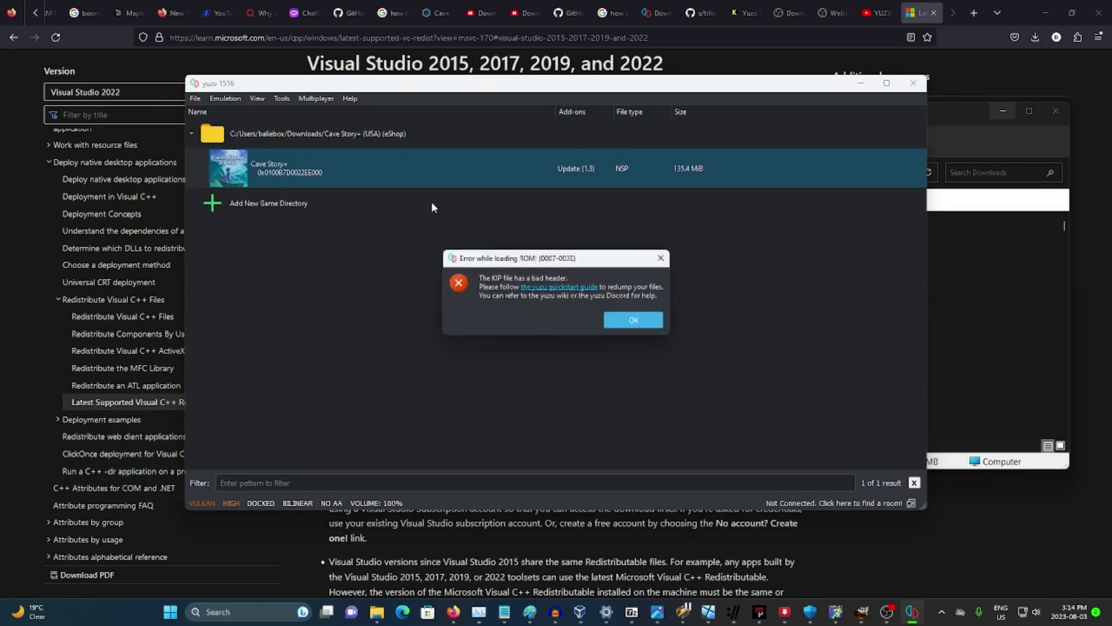
left_click(623, 321)
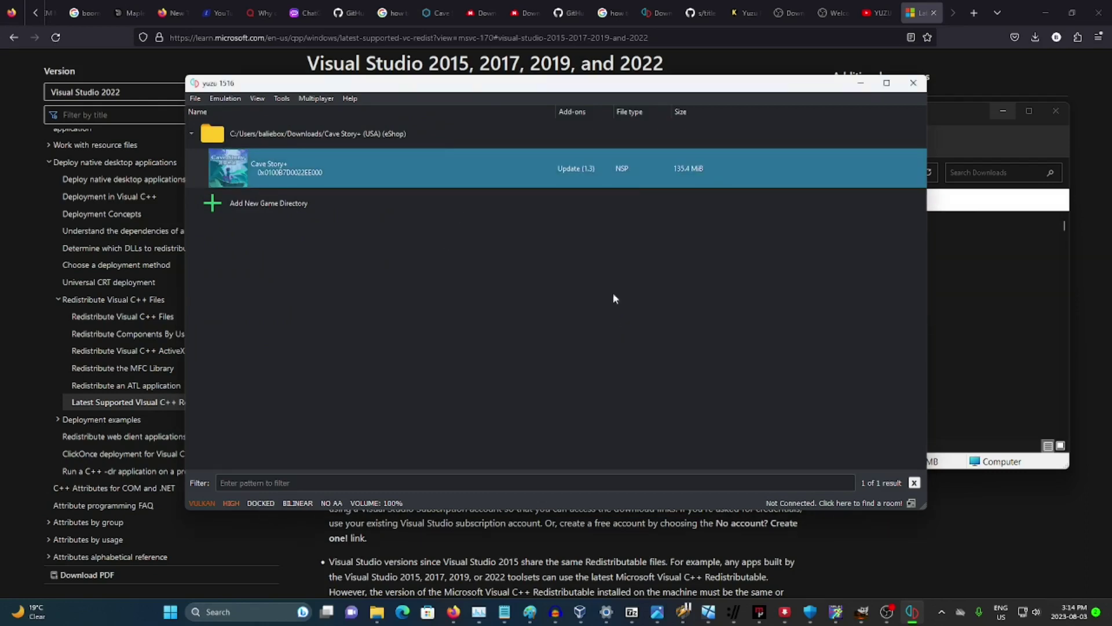
- Install the Cave Story+ v0 base and v196608 update NSPs to NAND, acknowledging the results
left_click(194, 99)
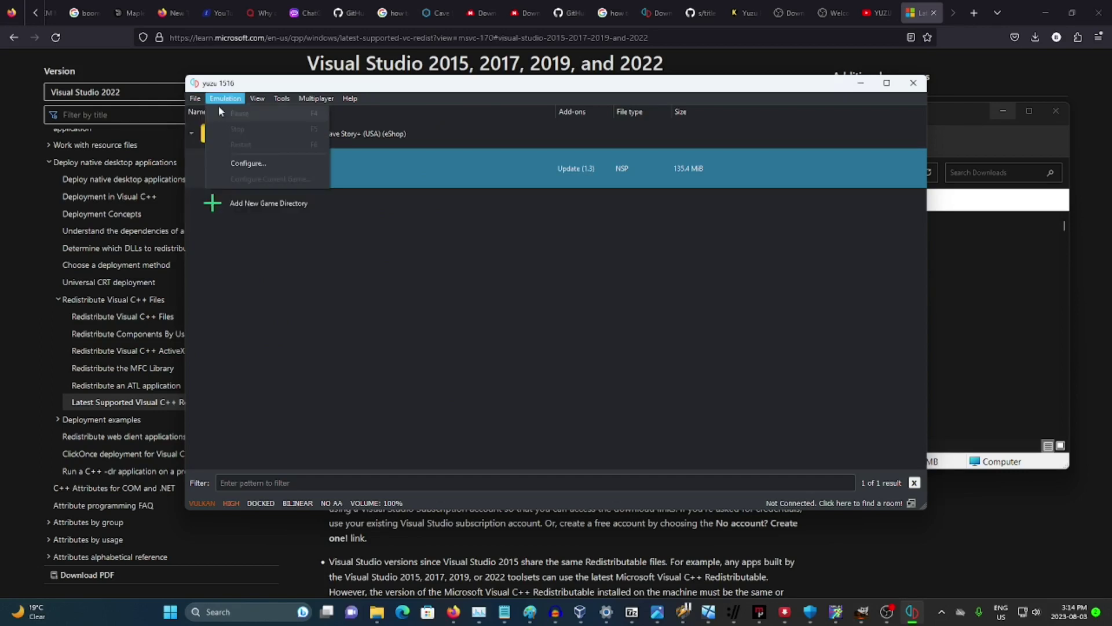
key("Escape")
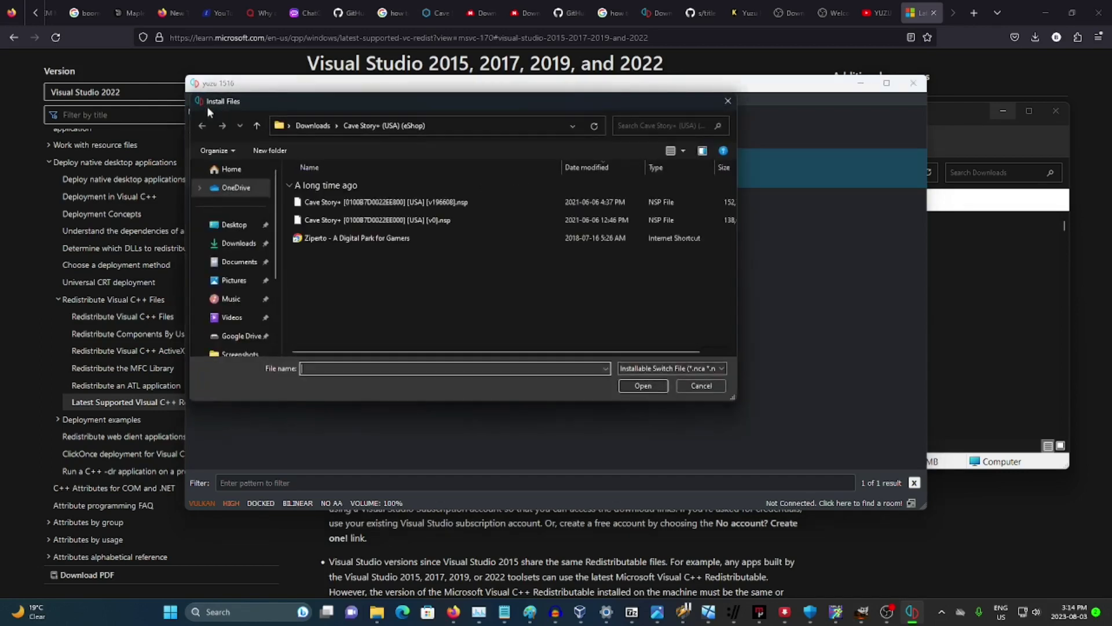
left_click(437, 221)
left_click(454, 203, "ctrl")
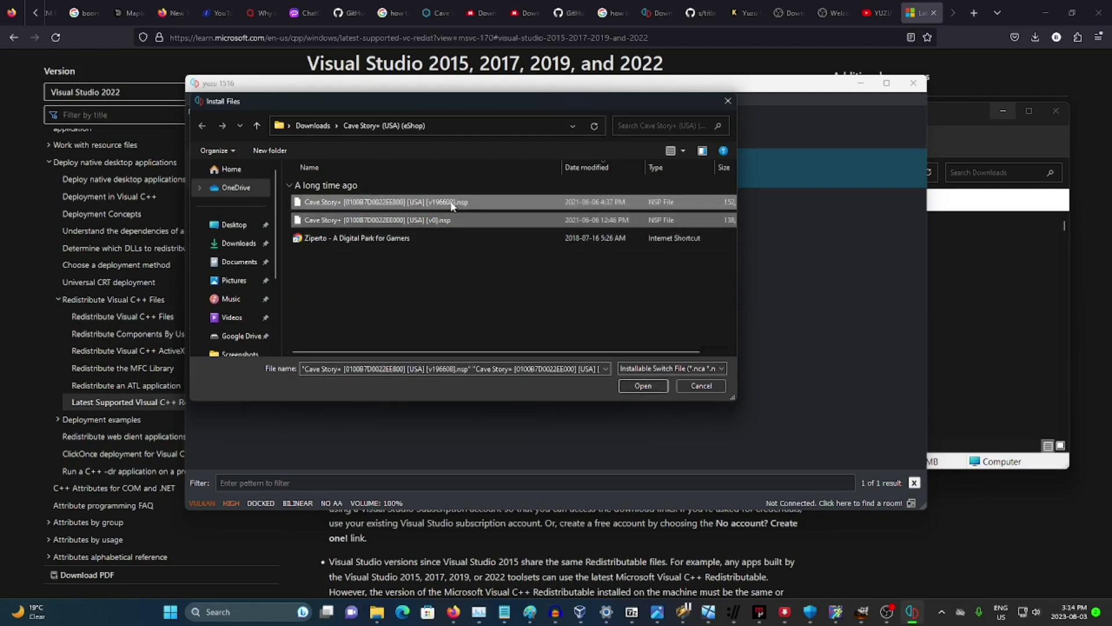
left_click(642, 384)
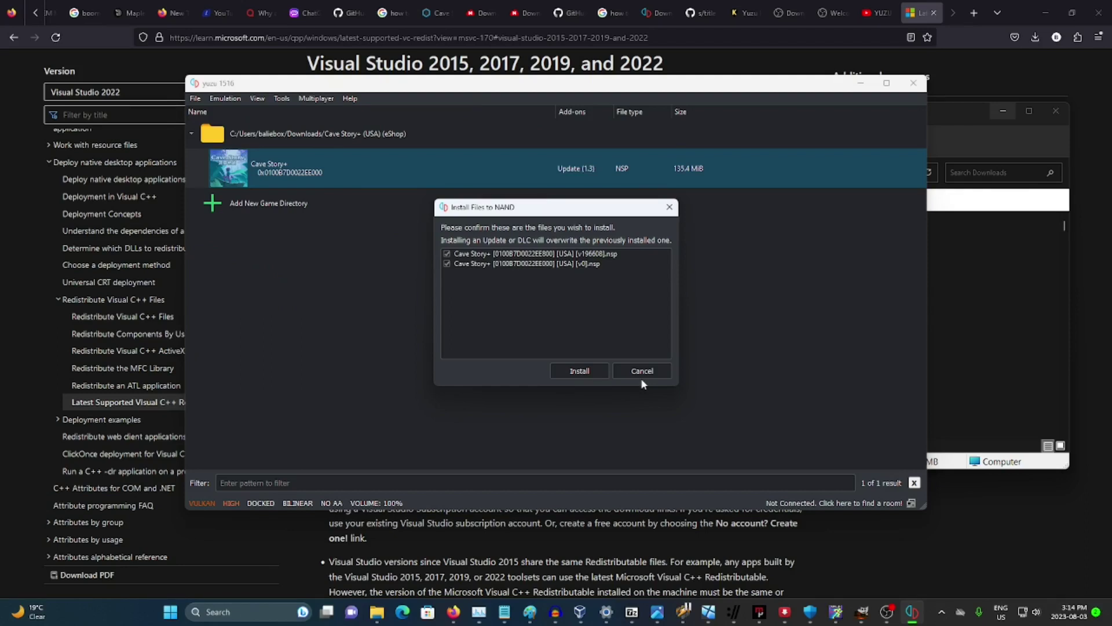
left_click(589, 374)
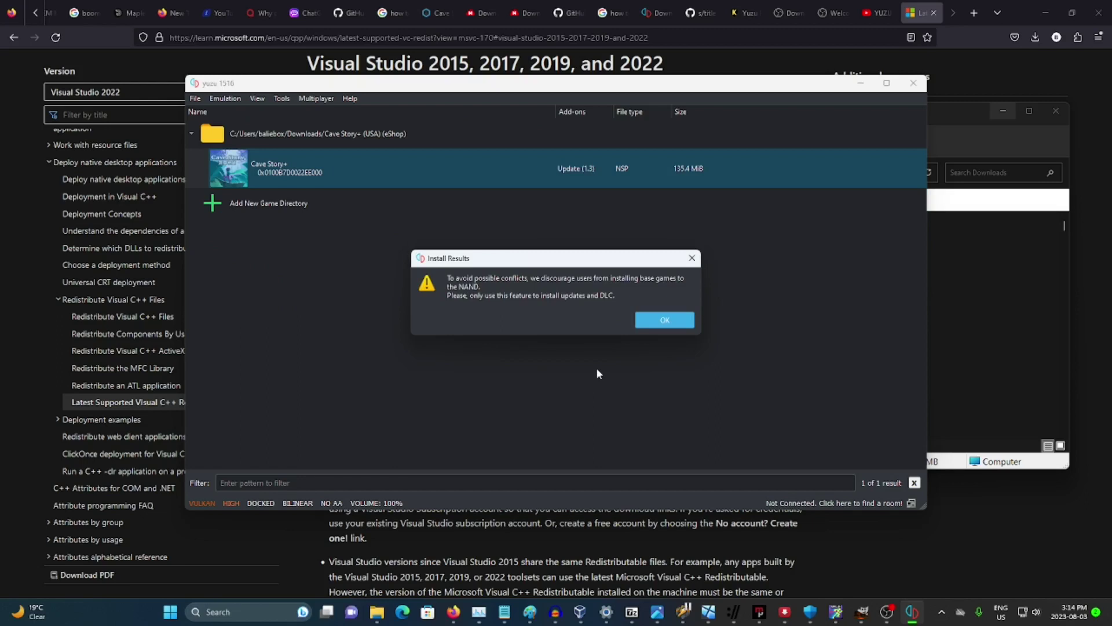
left_click(651, 322)
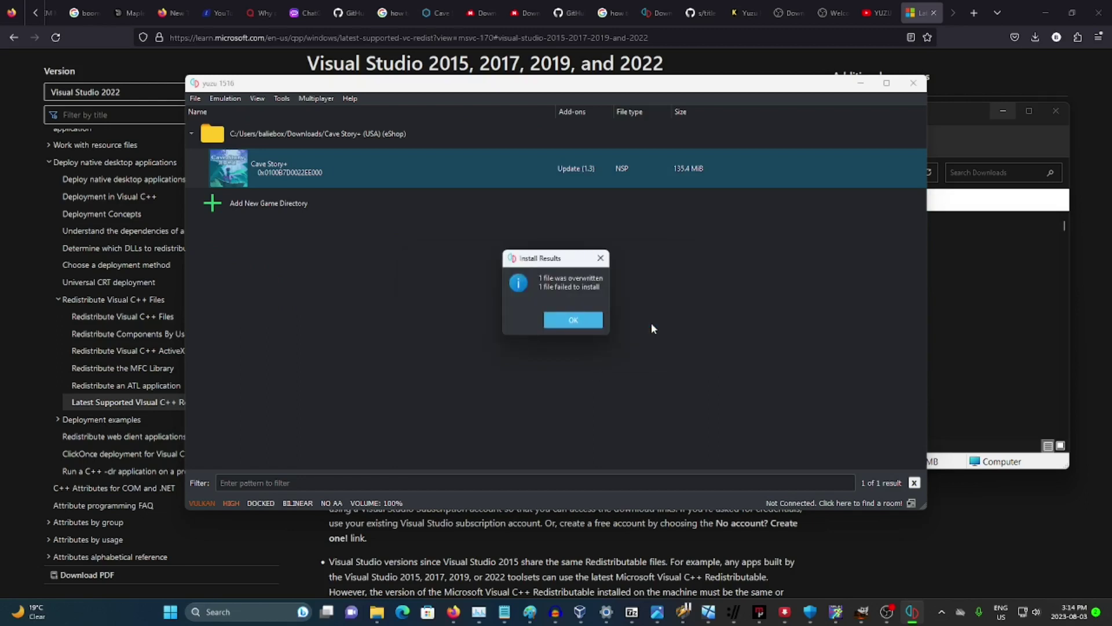
left_click(594, 324)
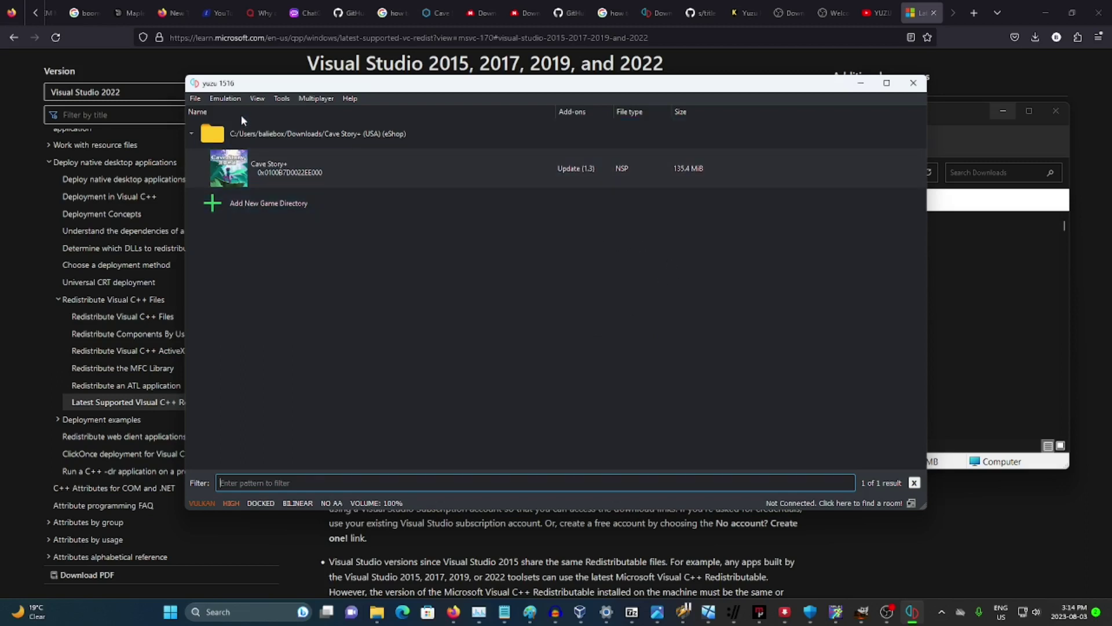
- Dump Cave Story+'s full RomFS from its context menu and dismiss the success message
left_click(194, 99)
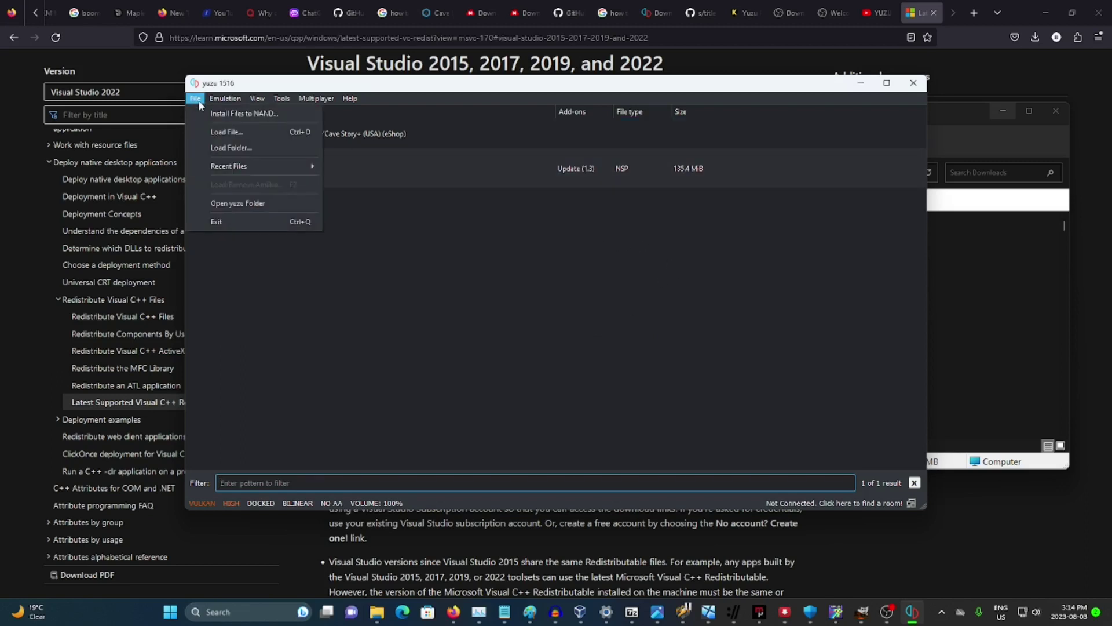
left_click(359, 158)
right_click(358, 155)
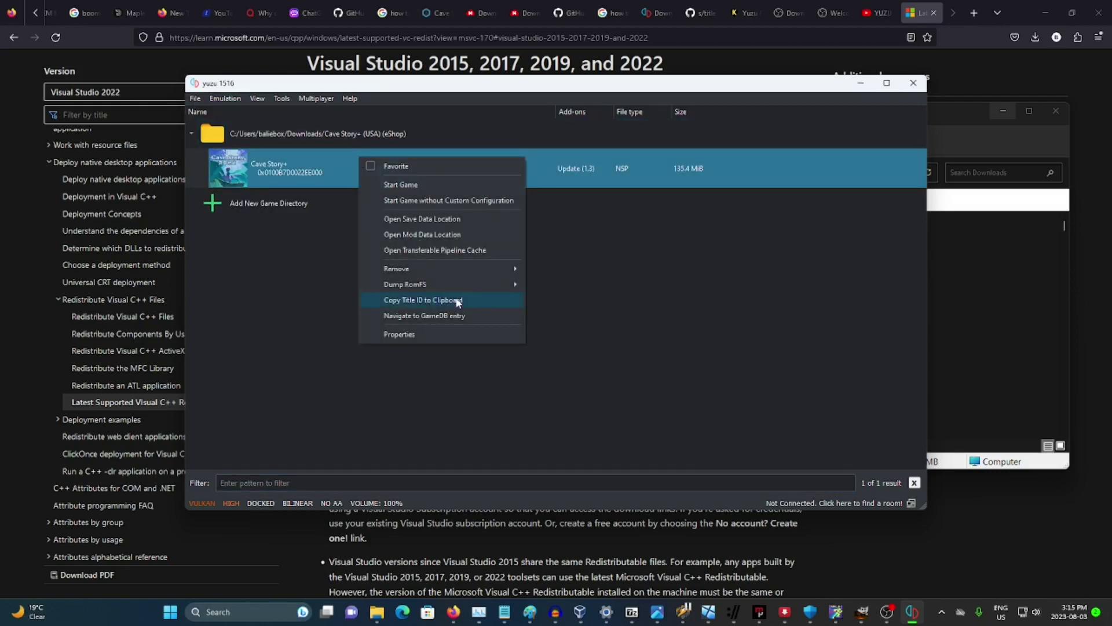
mouse_move(458, 284)
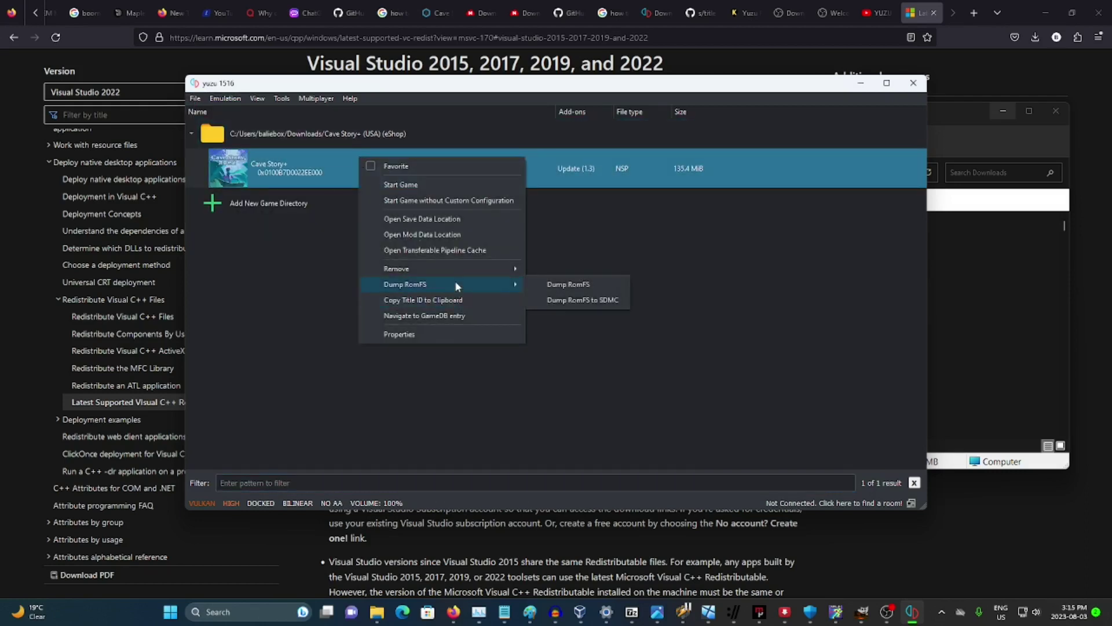
left_click(561, 286)
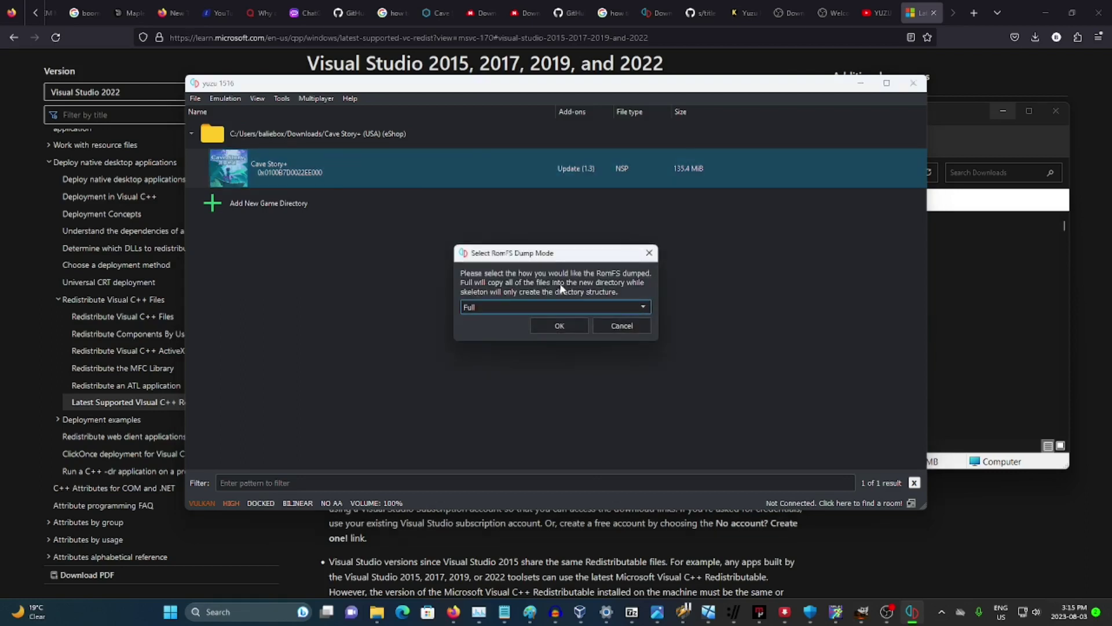
left_click(566, 328)
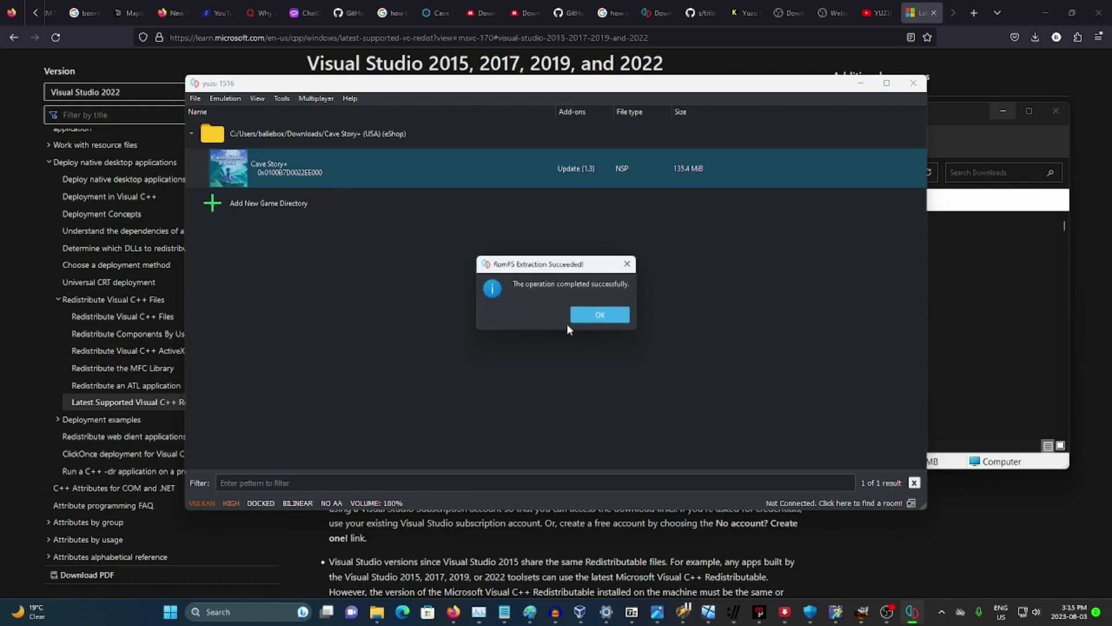
left_click(597, 315)
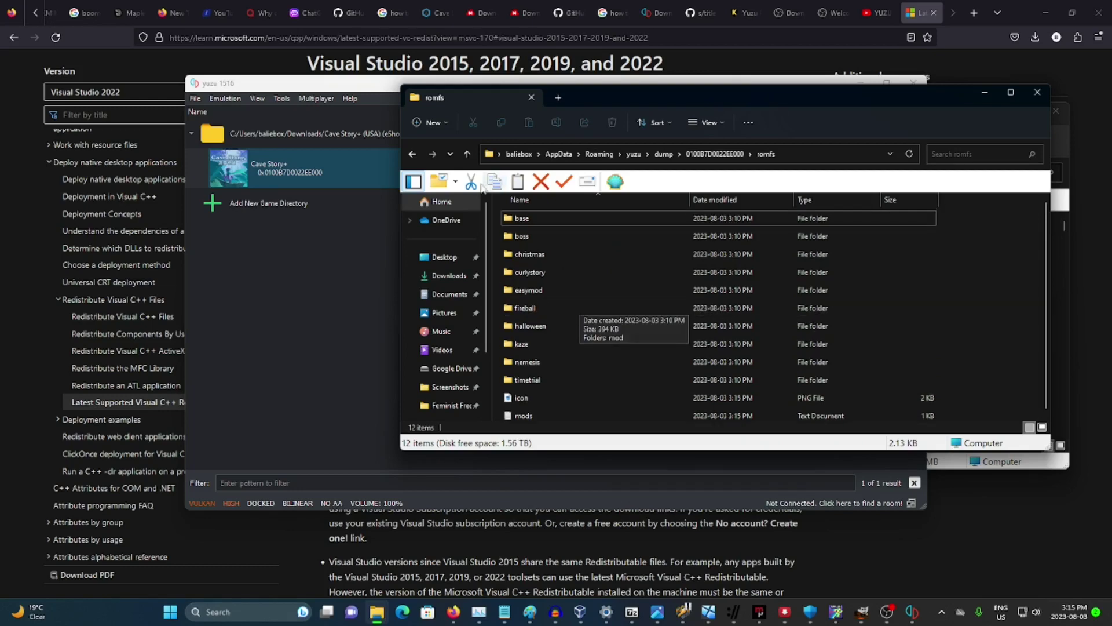
- Browse into the romfs dump's base folder, return to romfs, and start a new Firefox tab
left_click(519, 218)
double_click(519, 218)
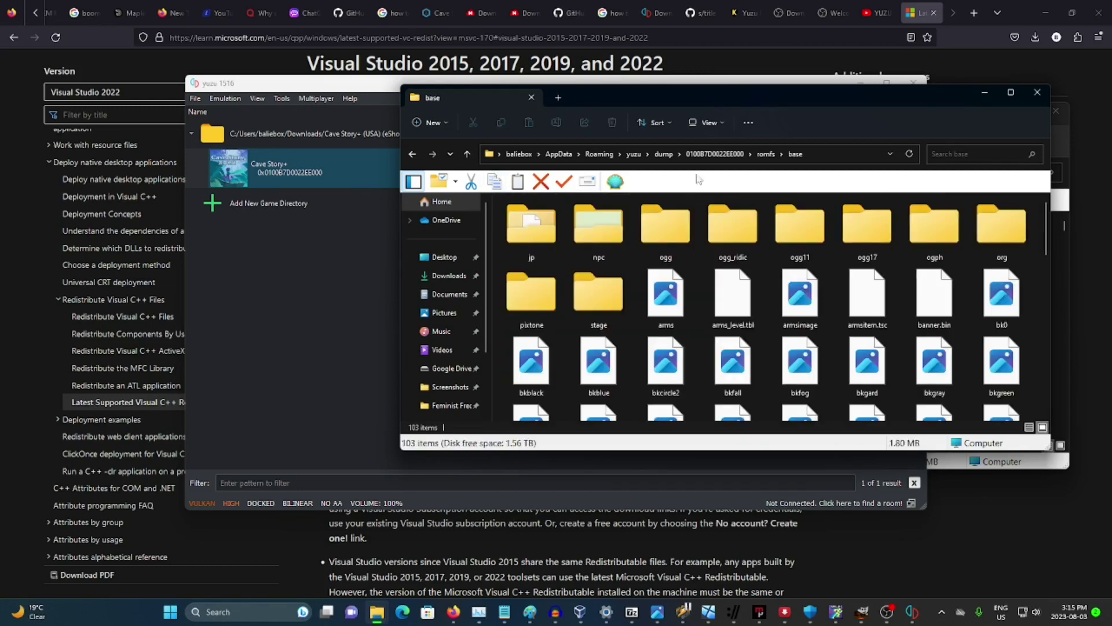
left_click(766, 154)
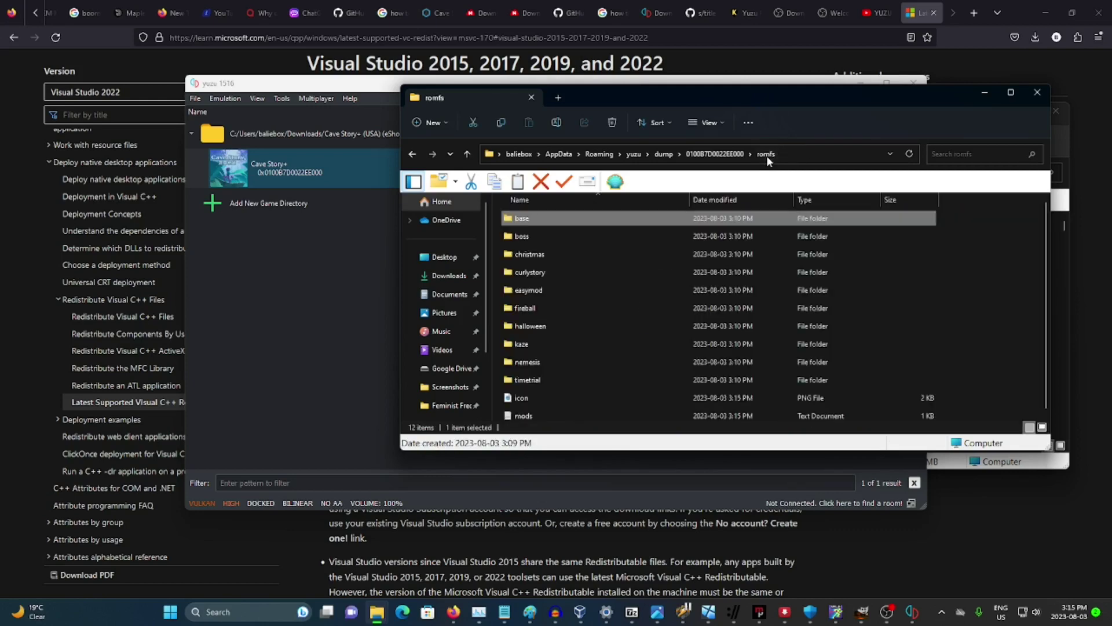
left_click(985, 10)
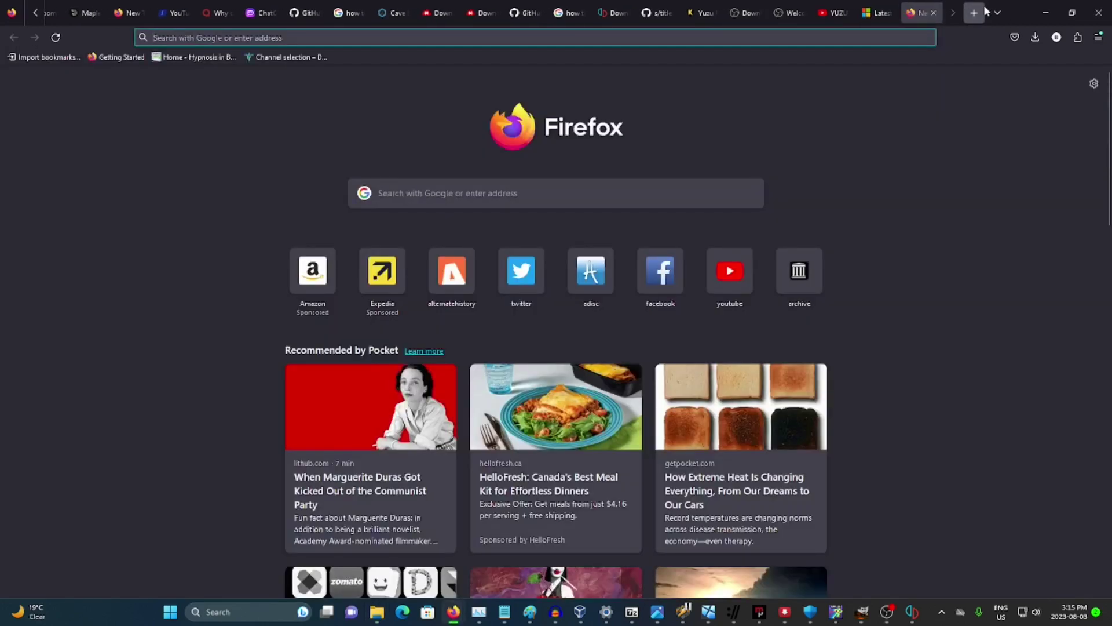
- Search 'dokutsu rs', download the Windows (64-bit) build from its GitHub repo, and open the zip
type("dokut")
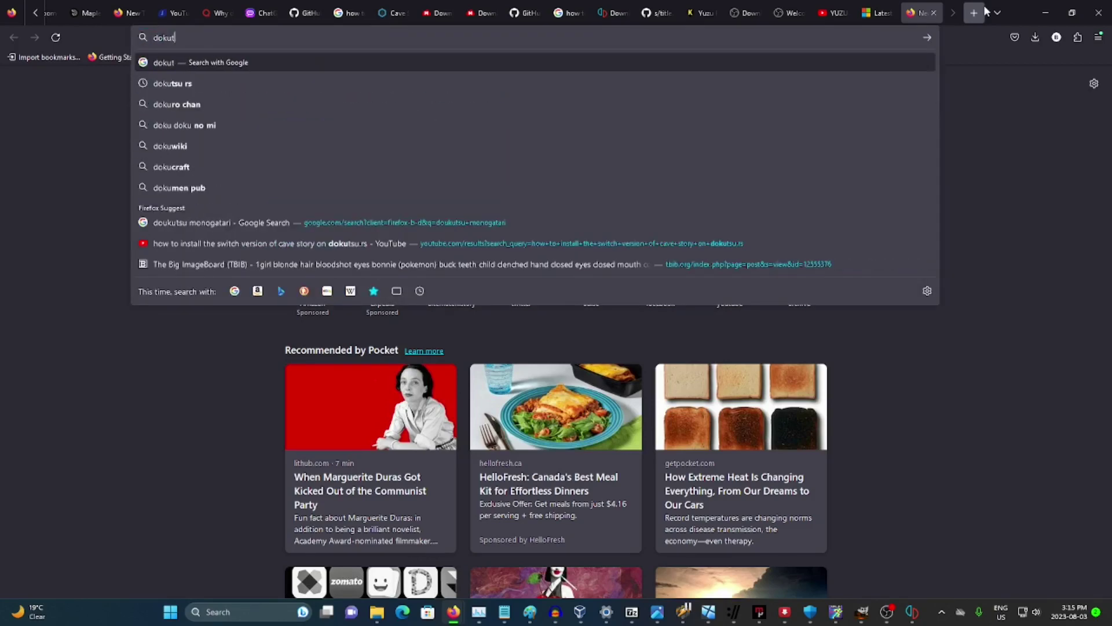
type("su rs")
key("Return")
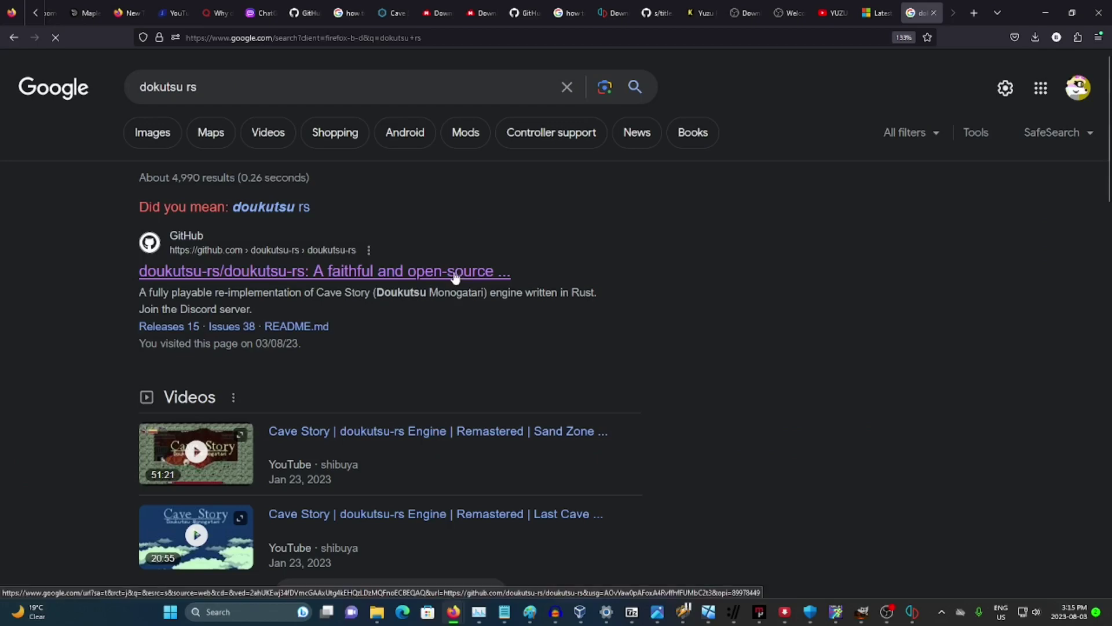
left_click(455, 277)
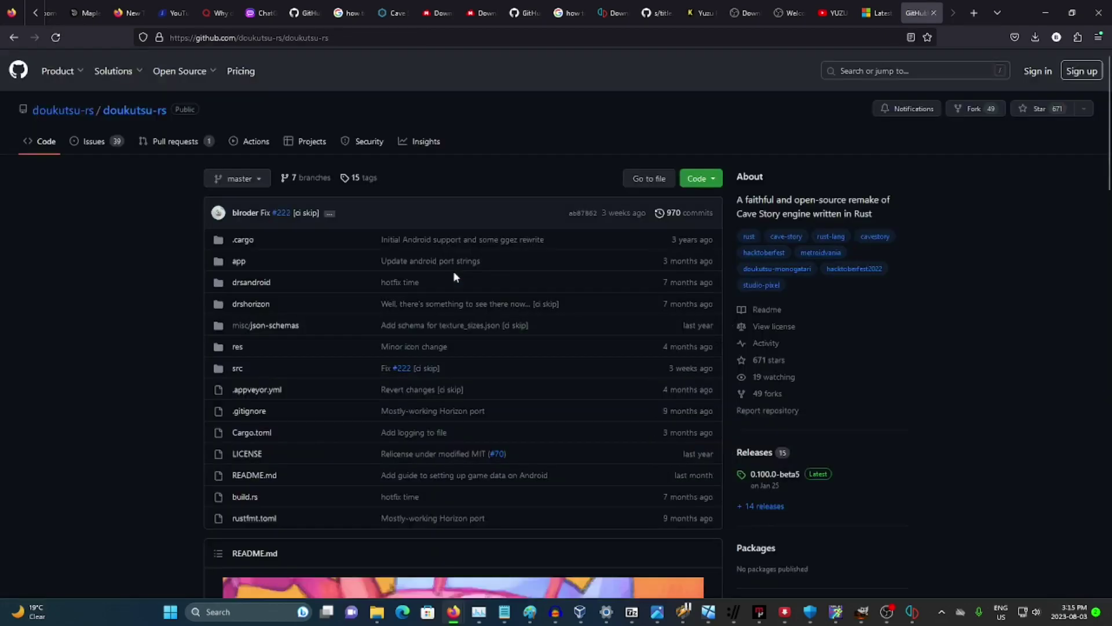
scroll(453, 270, "down", 5)
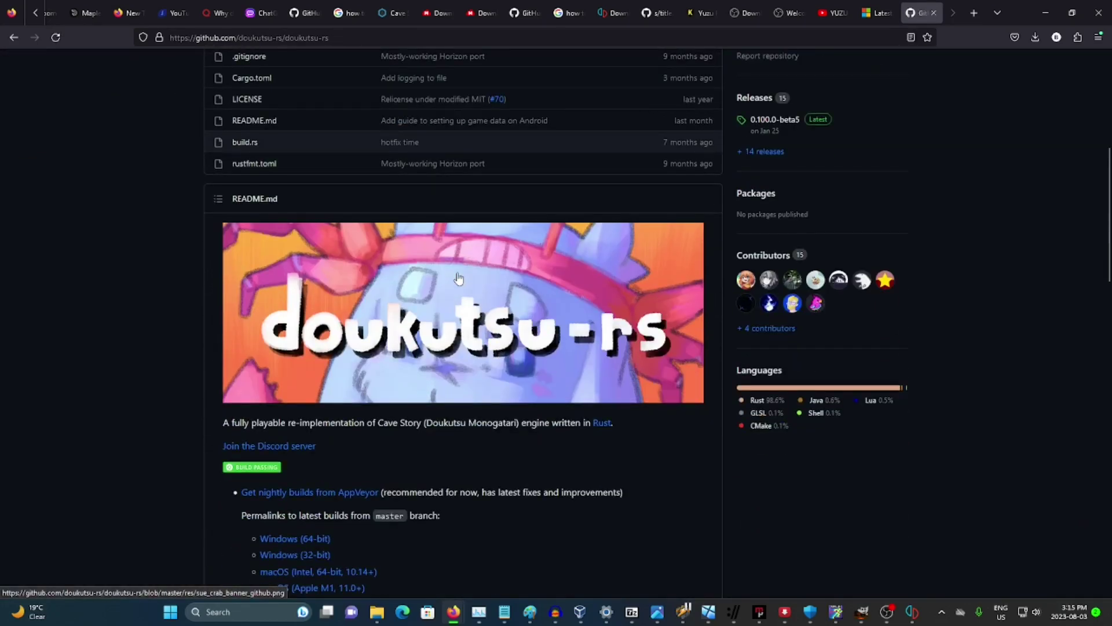
scroll(458, 279, "down", 2)
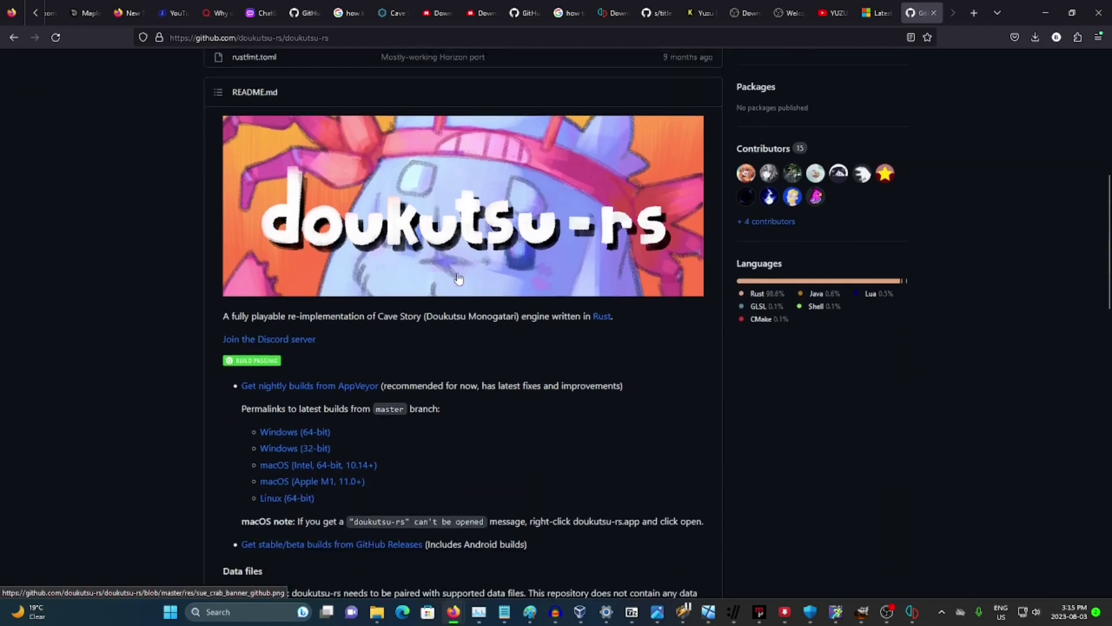
left_click(322, 427)
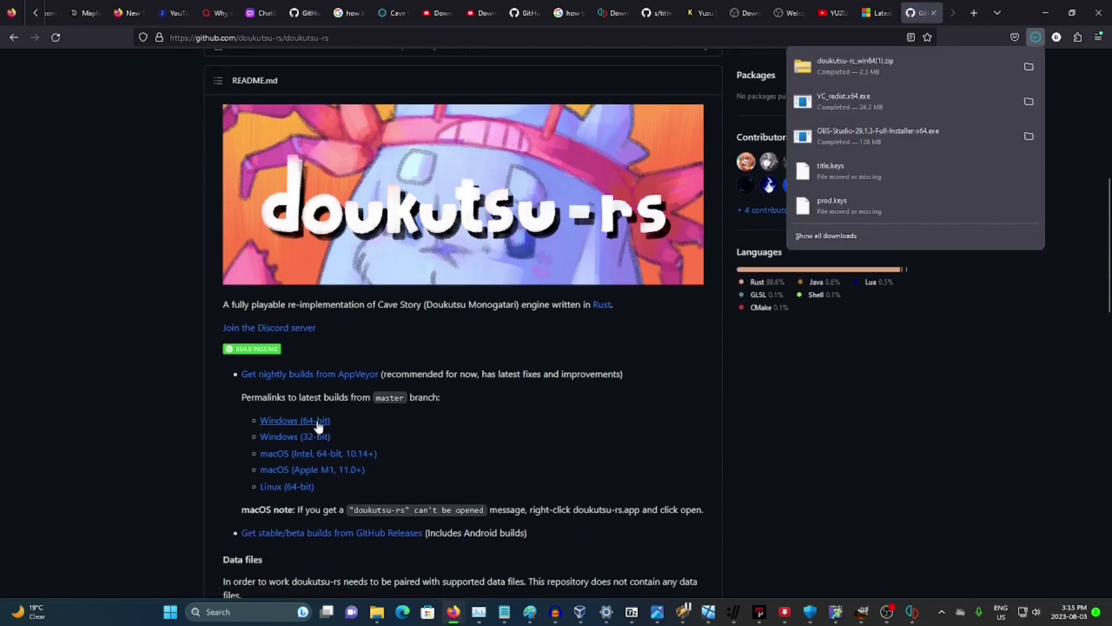
left_click(923, 59)
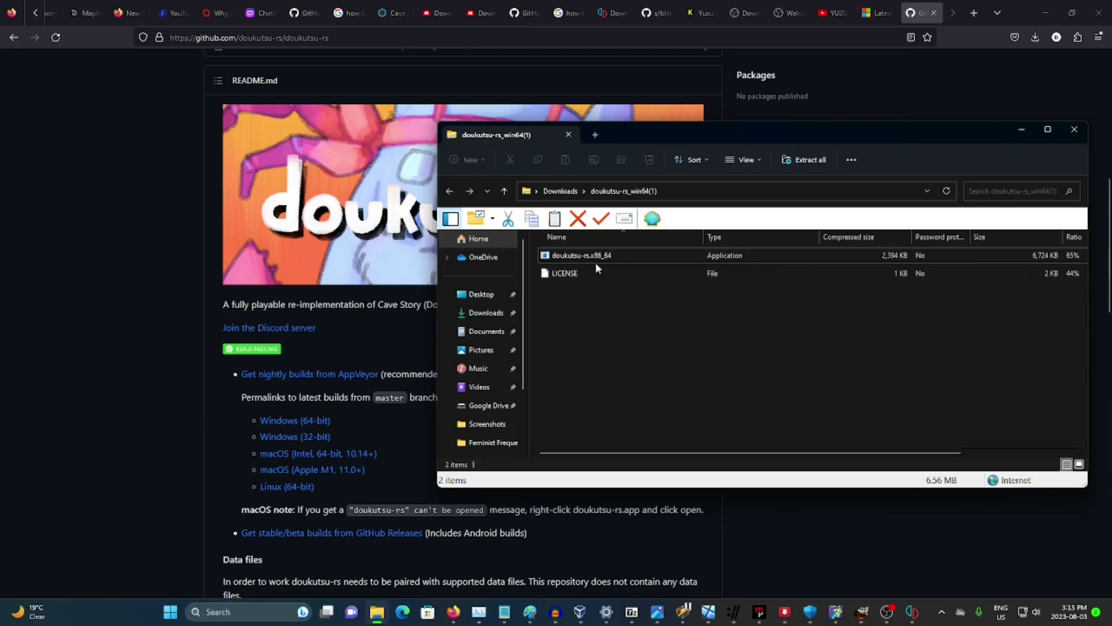
- Launch doukutsu-rs.x86_64 straight from the zip, choosing Run without extracting
double_click(595, 256)
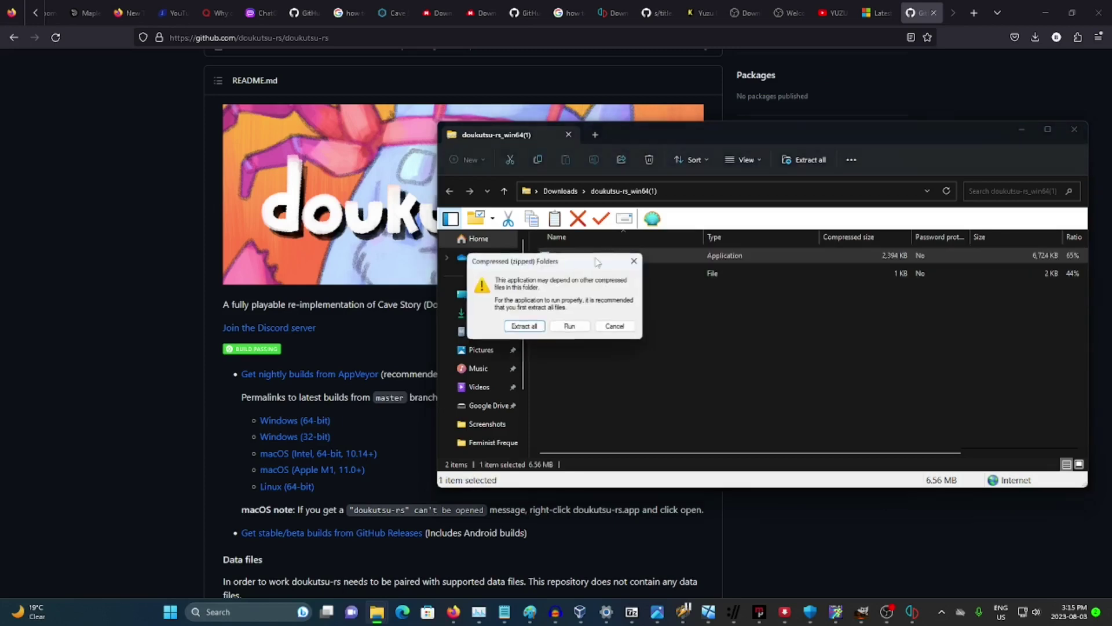
left_click(570, 328)
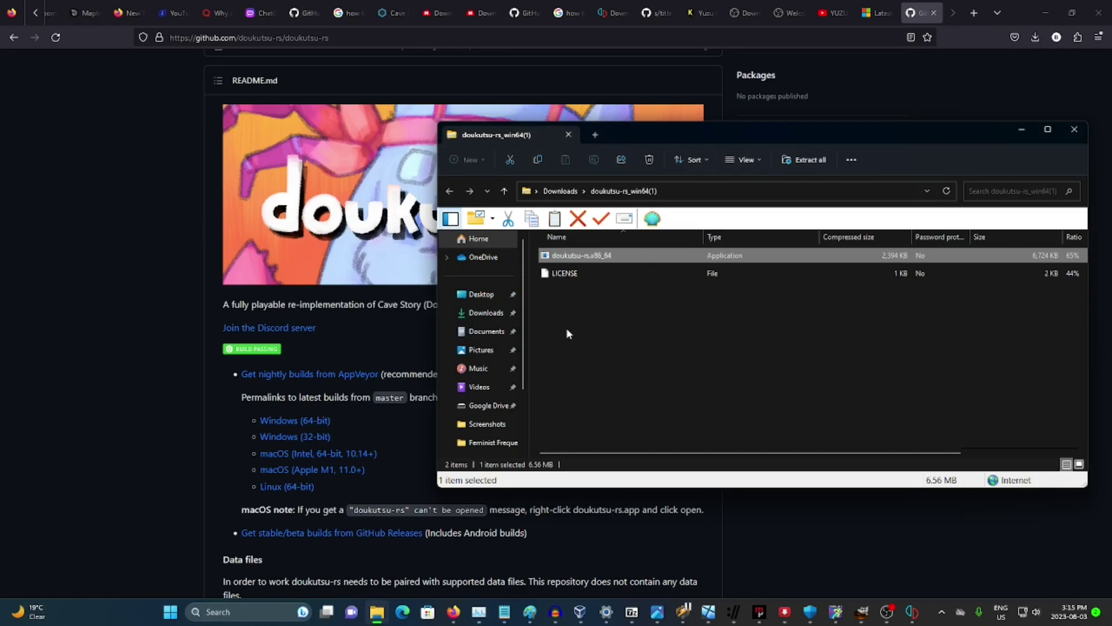